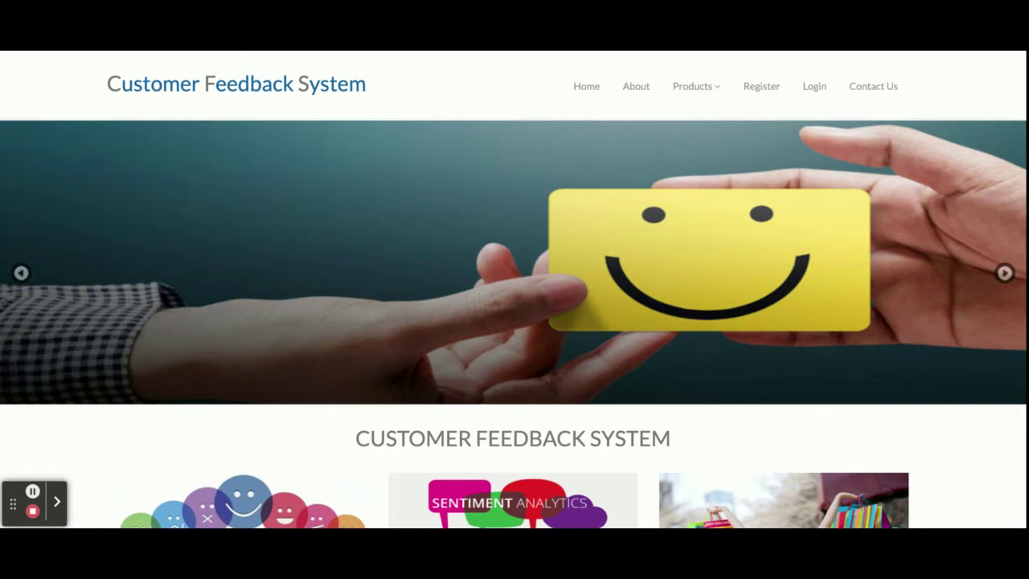
# Step: Browse the home page, then go to the About page describing the site's comment analysis
pyautogui.scroll(-2, 515, 289)
pyautogui.scroll(2, 514, 289)
pyautogui.scroll(-2, 514, 320)
pyautogui.scroll(2, 514, 320)
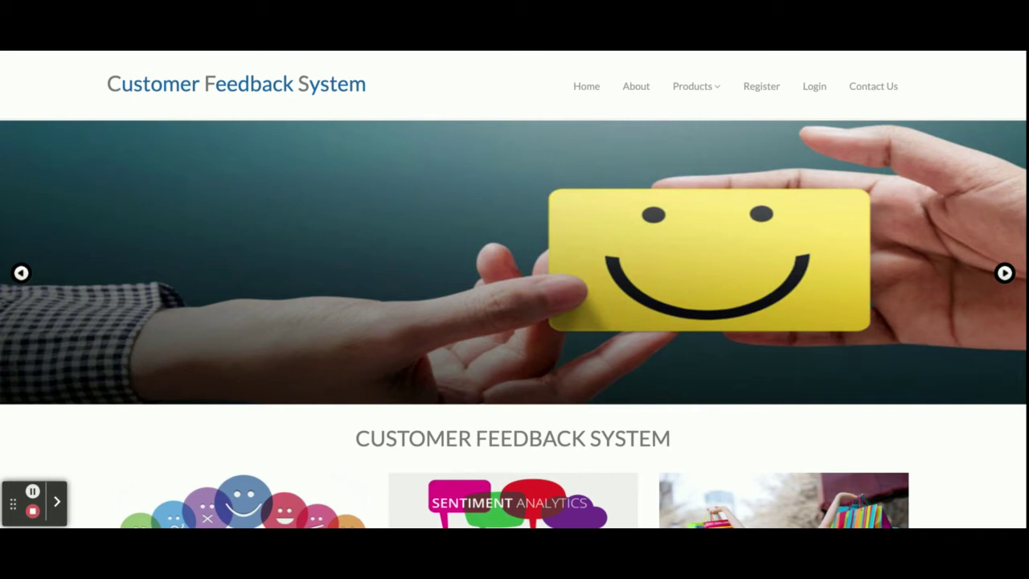
pyautogui.scroll(-7, 514, 290)
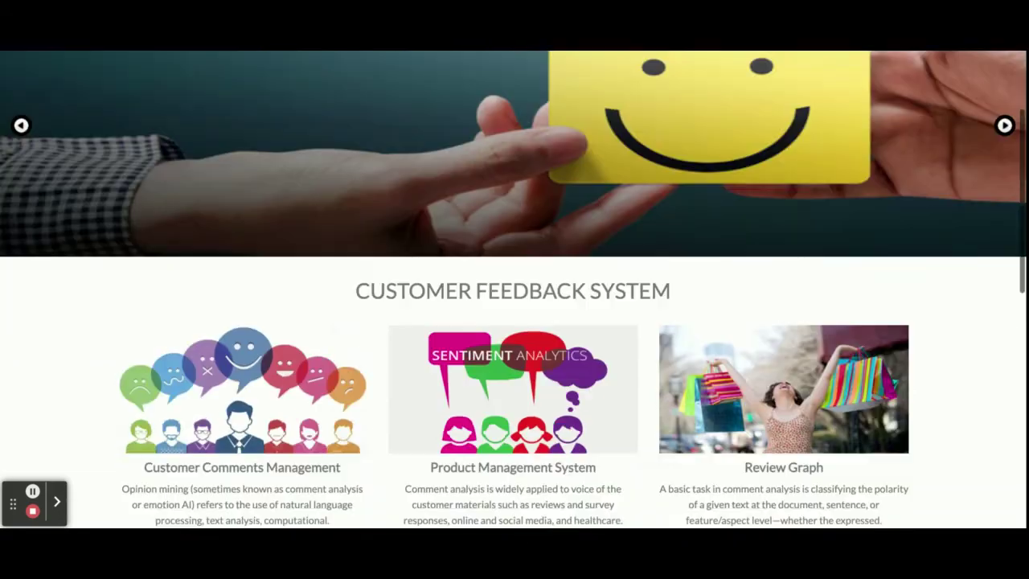
pyautogui.scroll(4, 515, 290)
pyautogui.scroll(3, 515, 289)
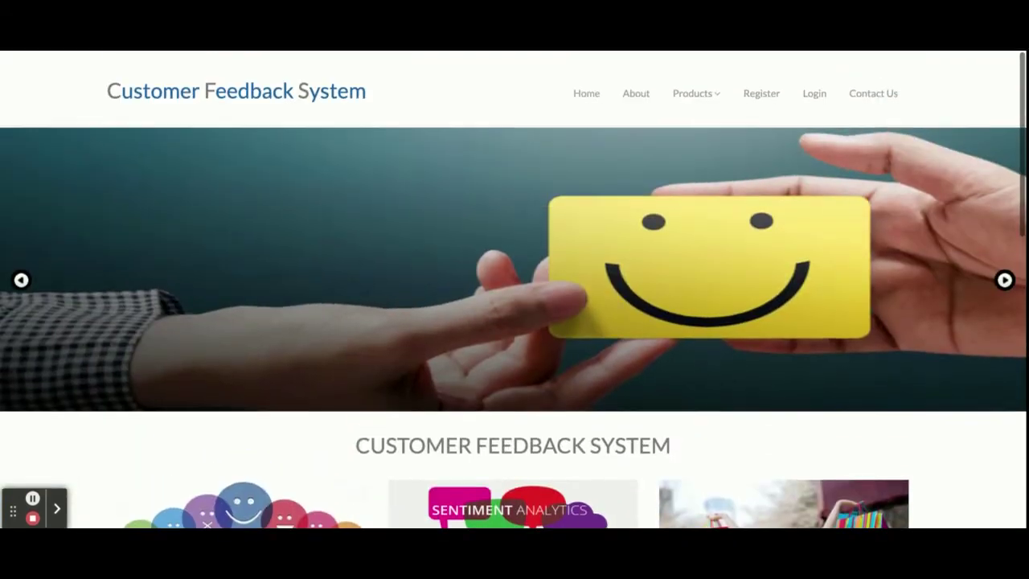
pyautogui.scroll(-8, 515, 289)
pyautogui.scroll(8, 514, 289)
pyautogui.scroll(-1, 592, 168)
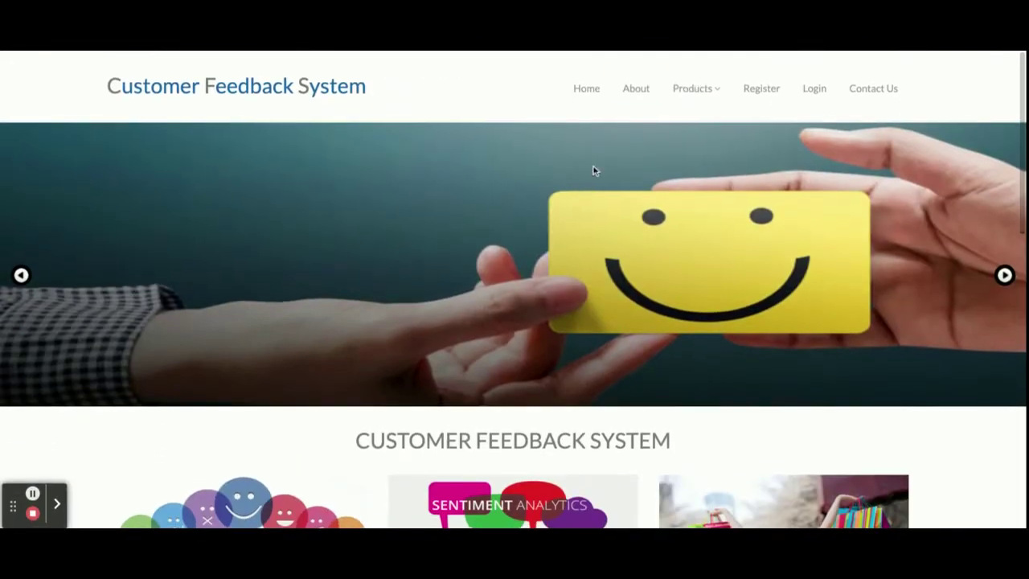
pyautogui.click(636, 85)
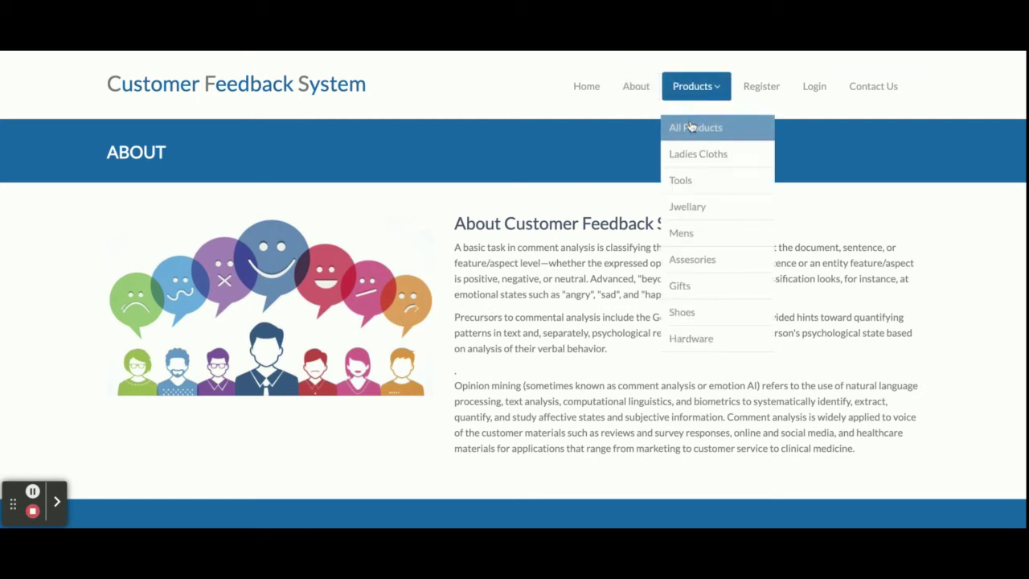
# Step: List every product via Products > All Products and look over the listing
pyautogui.click(691, 126)
pyautogui.scroll(-5, 528, 324)
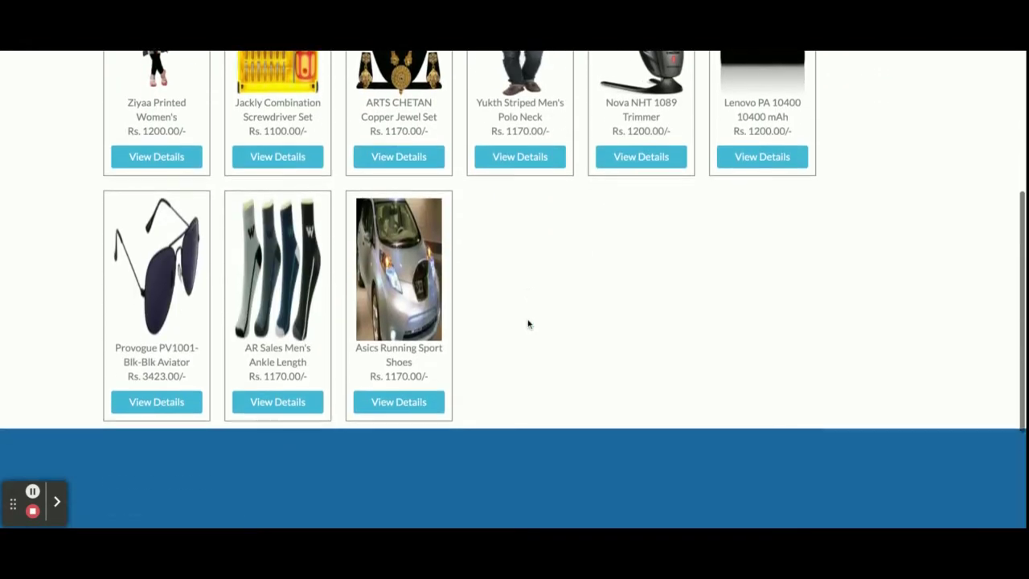
pyautogui.scroll(3, 488, 313)
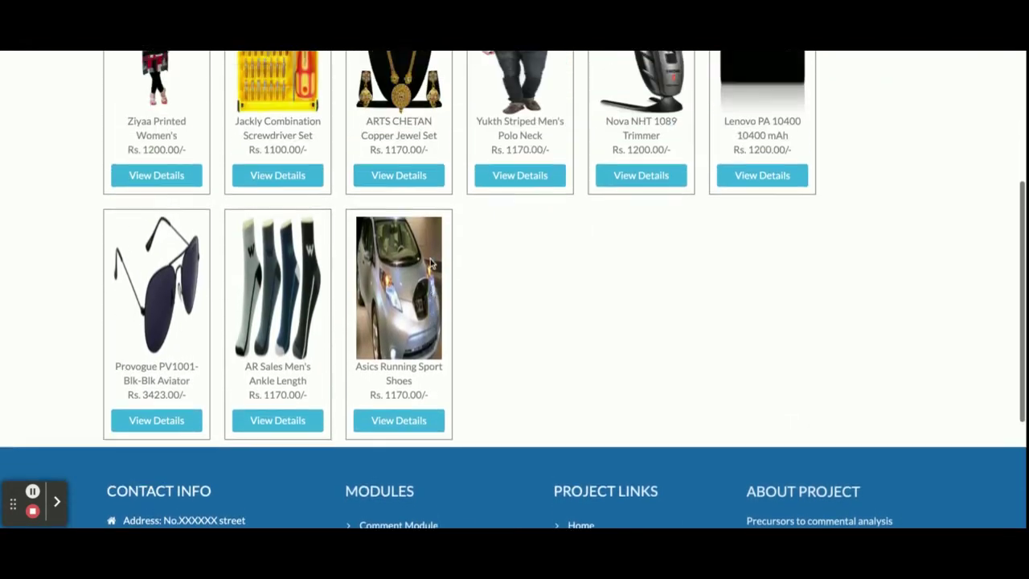
# Step: View the Ziyaa Printed Women's product details and read All Users Reviews
pyautogui.click(172, 257)
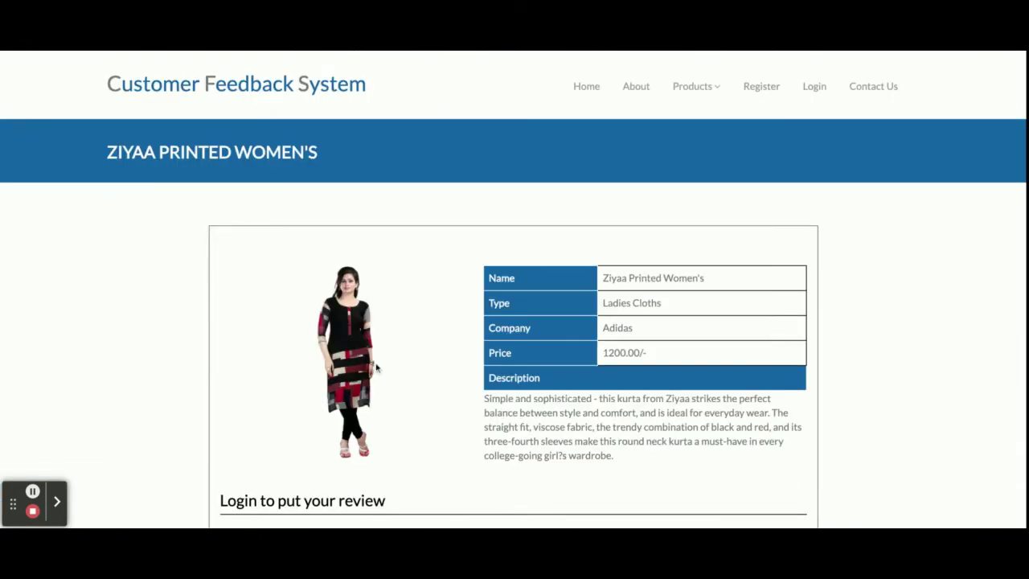
pyautogui.scroll(-7, 376, 367)
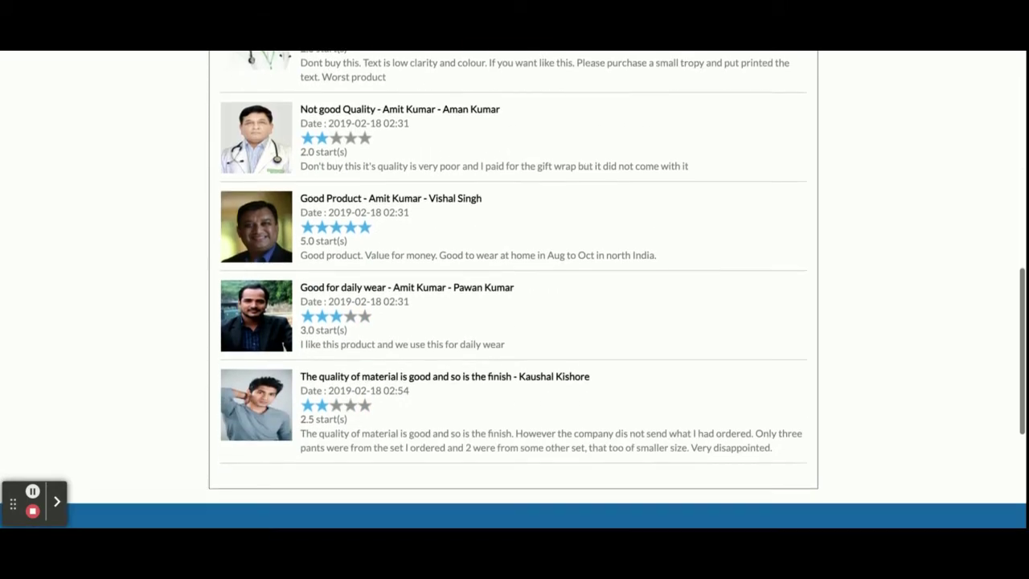
pyautogui.scroll(-2, 376, 344)
pyautogui.scroll(5, 376, 343)
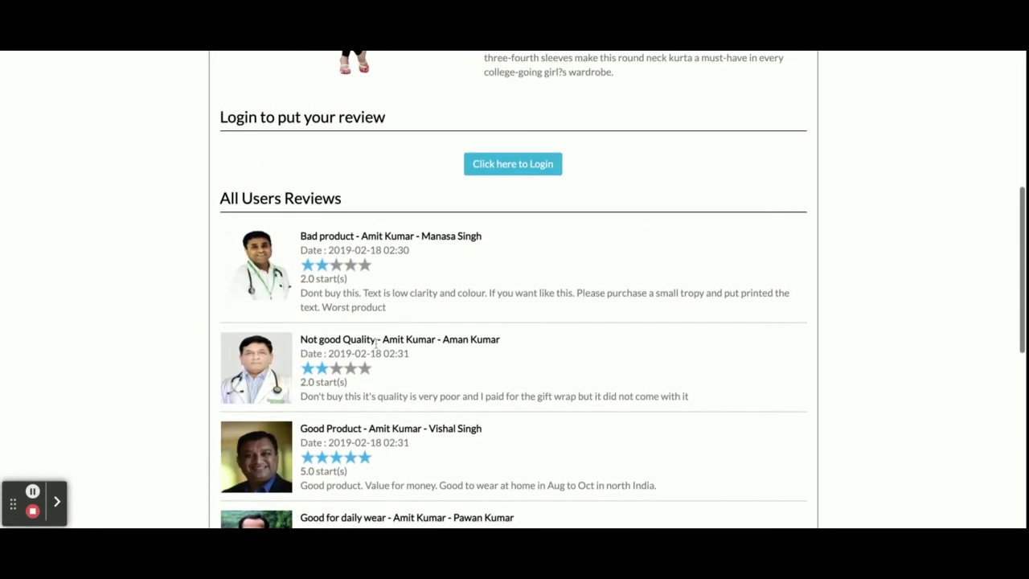
pyautogui.scroll(-5, 391, 276)
pyautogui.scroll(6, 391, 276)
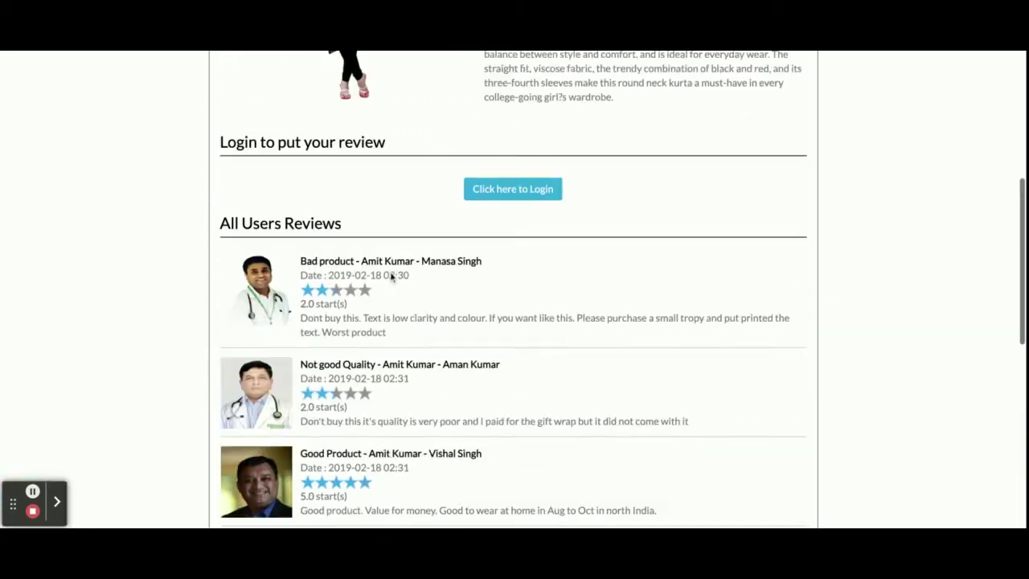
pyautogui.scroll(2, 391, 275)
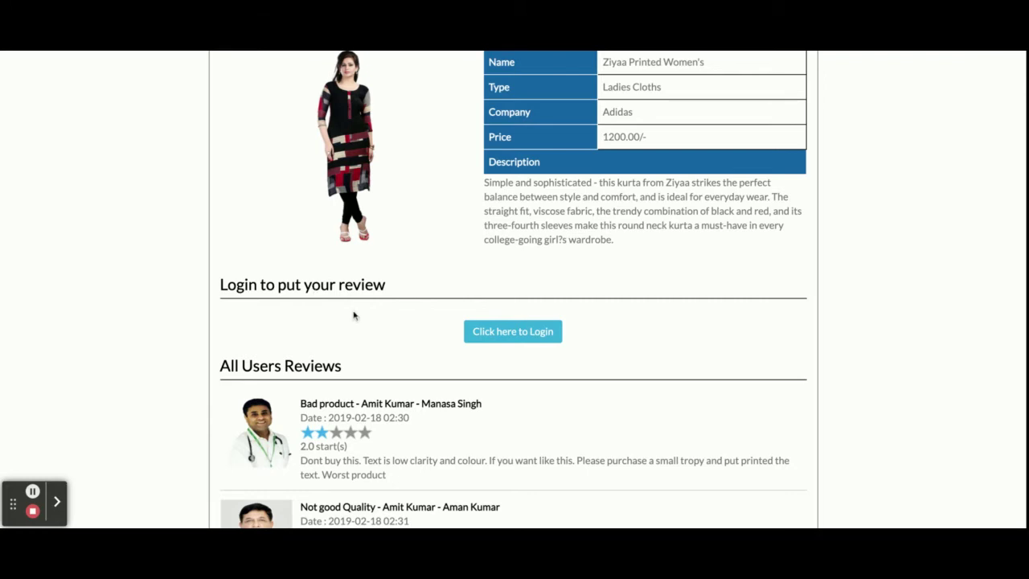
# Step: Visit the login and Register pages, then browse the Jewellary, Assesories and Mens categories
pyautogui.click(519, 344)
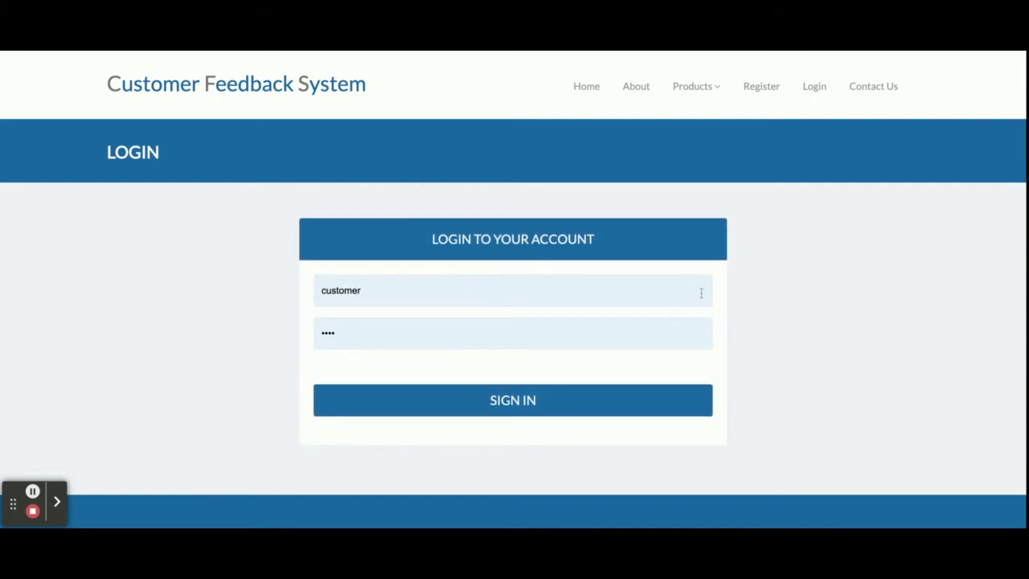
pyautogui.click(736, 90)
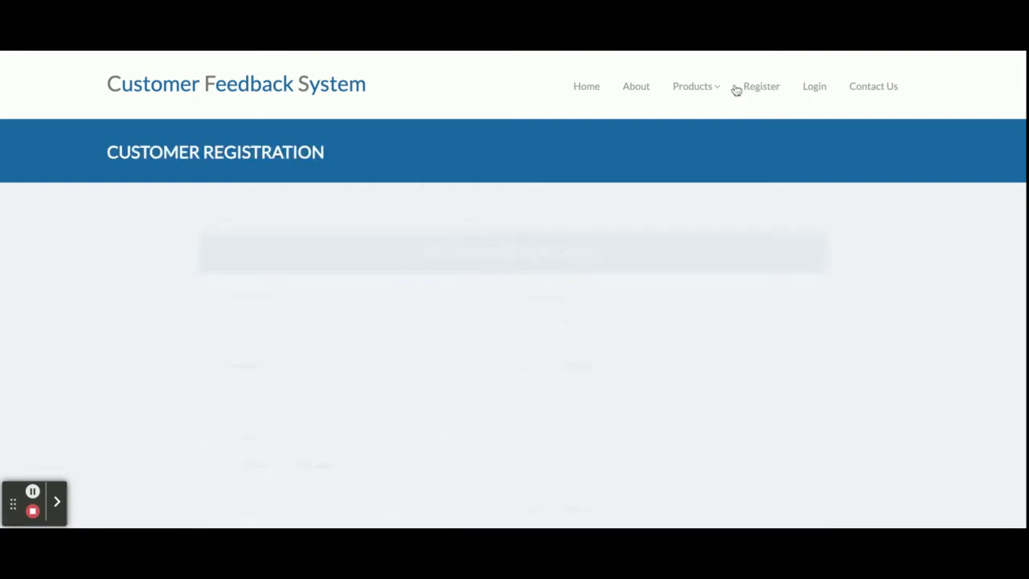
pyautogui.moveTo(695, 86)
pyautogui.click(708, 207)
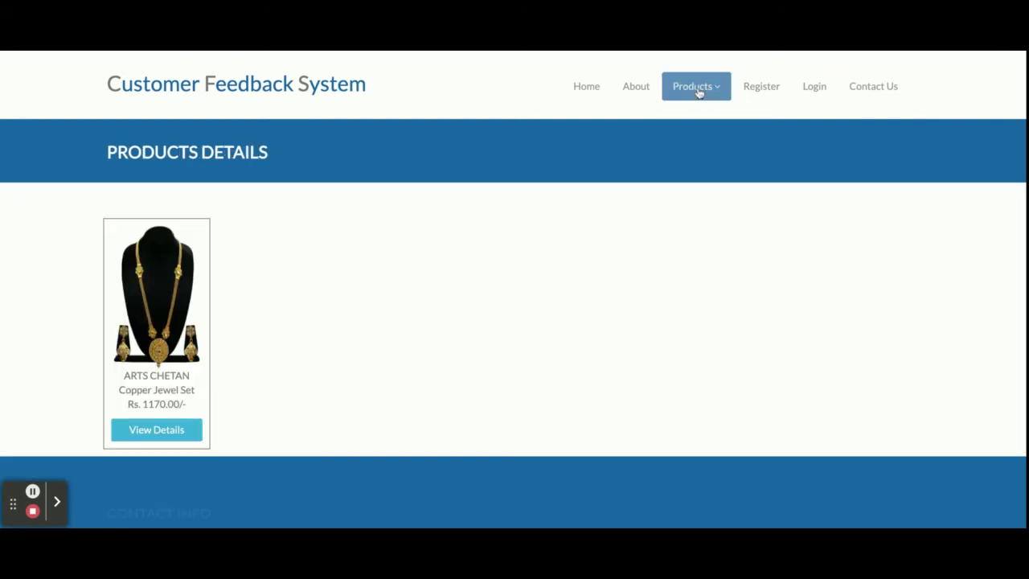
pyautogui.click(702, 265)
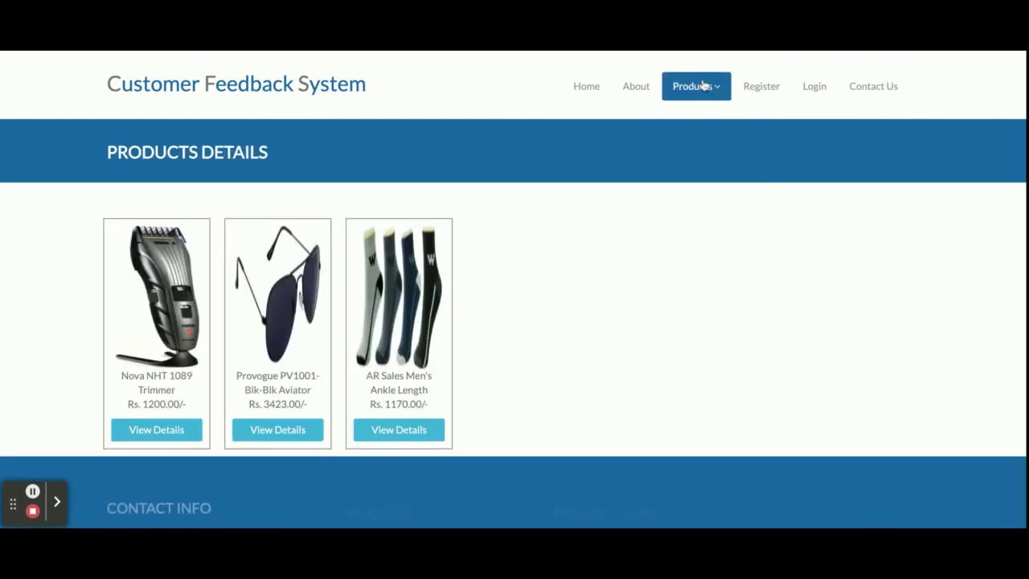
pyautogui.moveTo(704, 86)
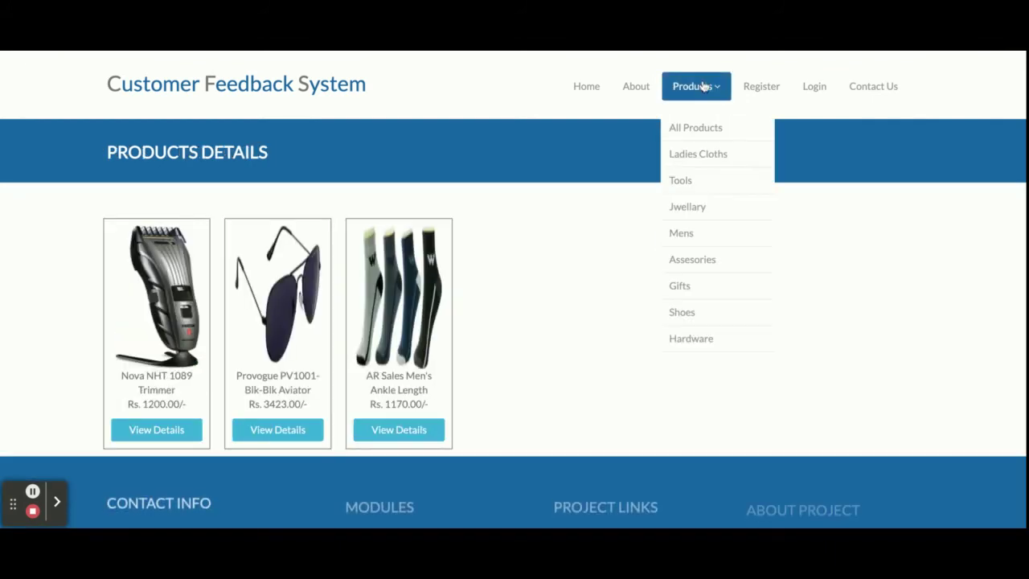
pyautogui.click(710, 233)
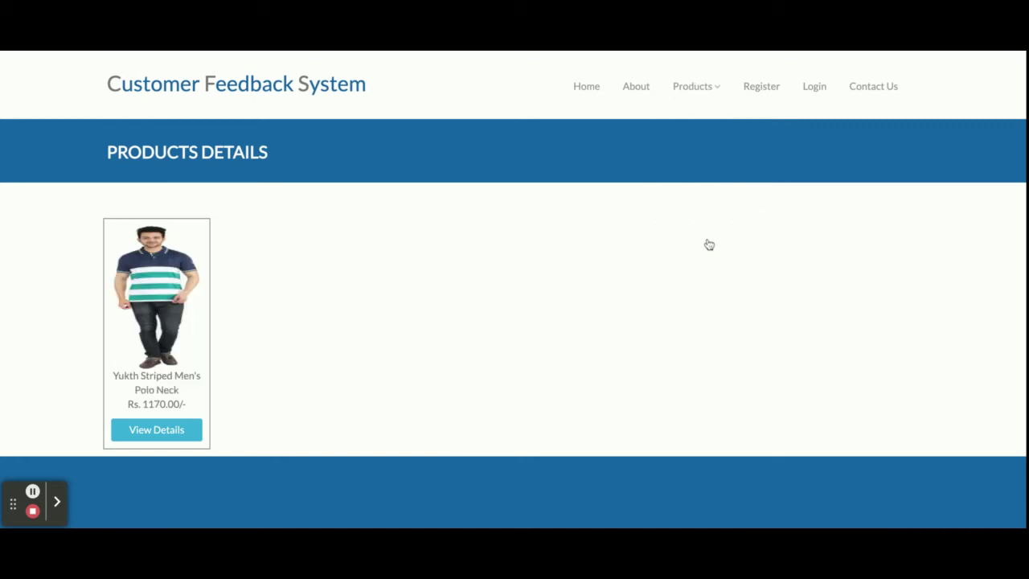
# Step: Look over the customer registration form, then go to the Login page with saved credentials
pyautogui.click(776, 89)
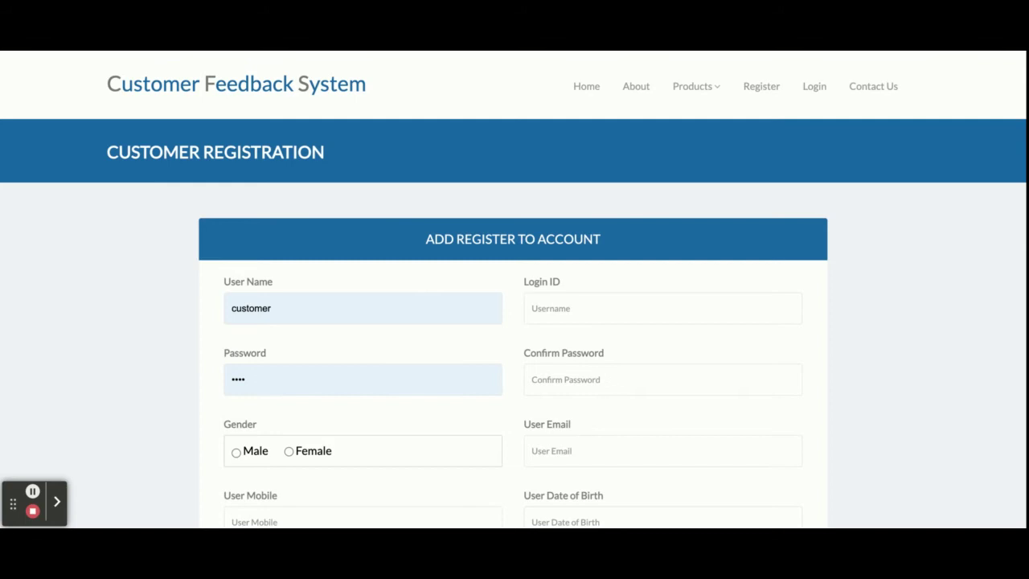
pyautogui.scroll(-3, 515, 322)
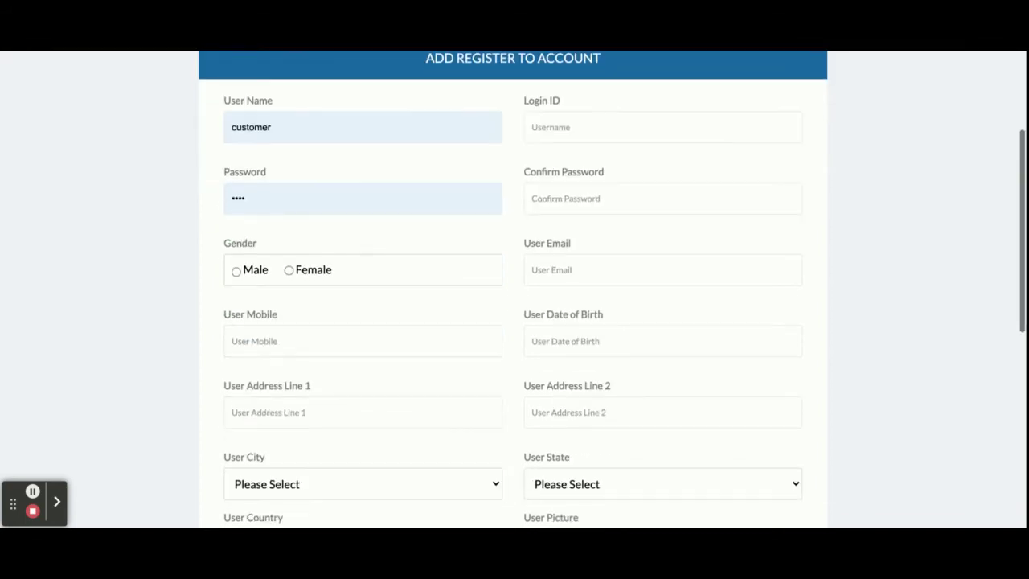
pyautogui.scroll(3, 773, 226)
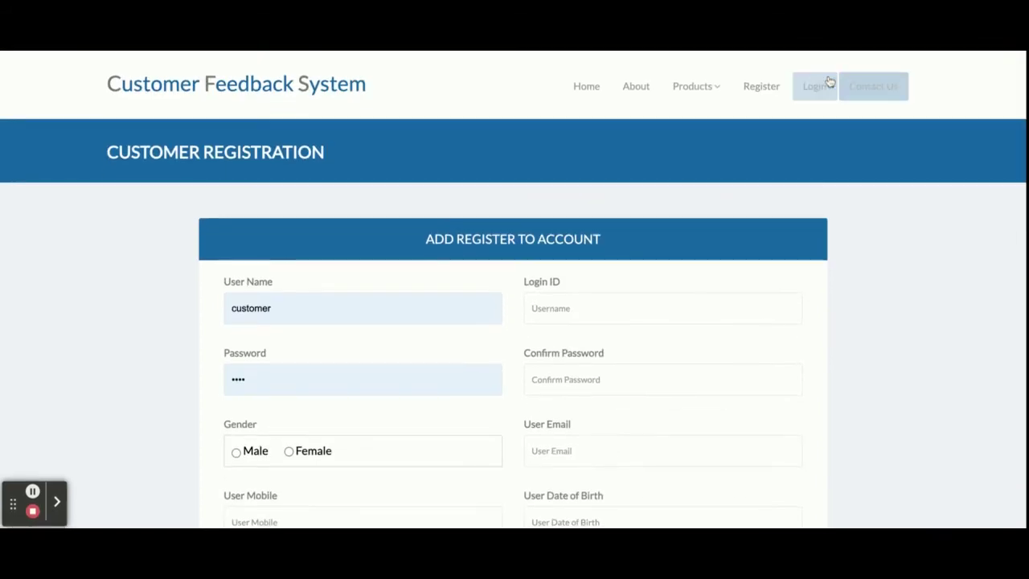
pyautogui.click(828, 77)
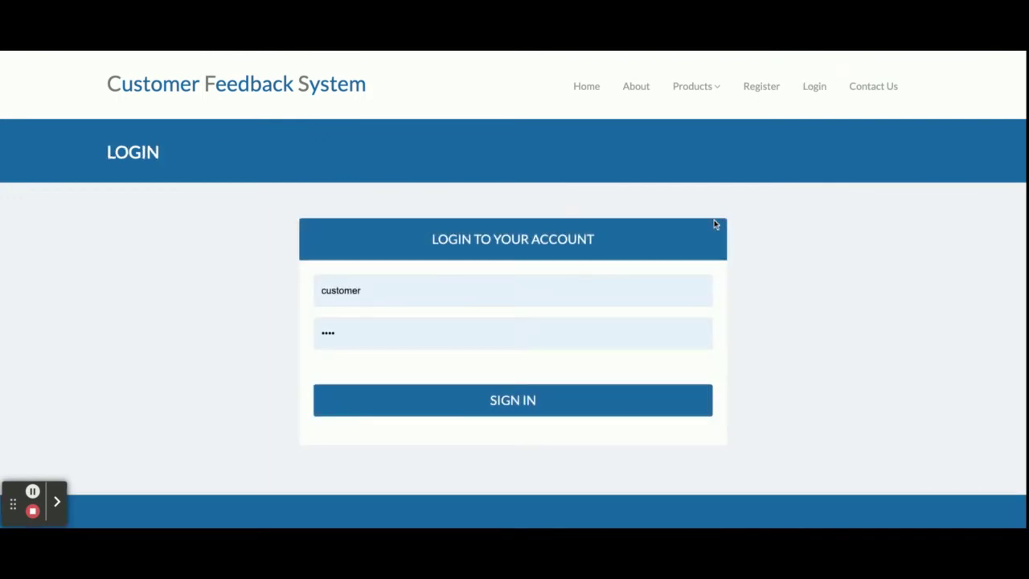
# Step: Look over the Contact Us page
pyautogui.click(874, 99)
pyautogui.scroll(-4, 688, 294)
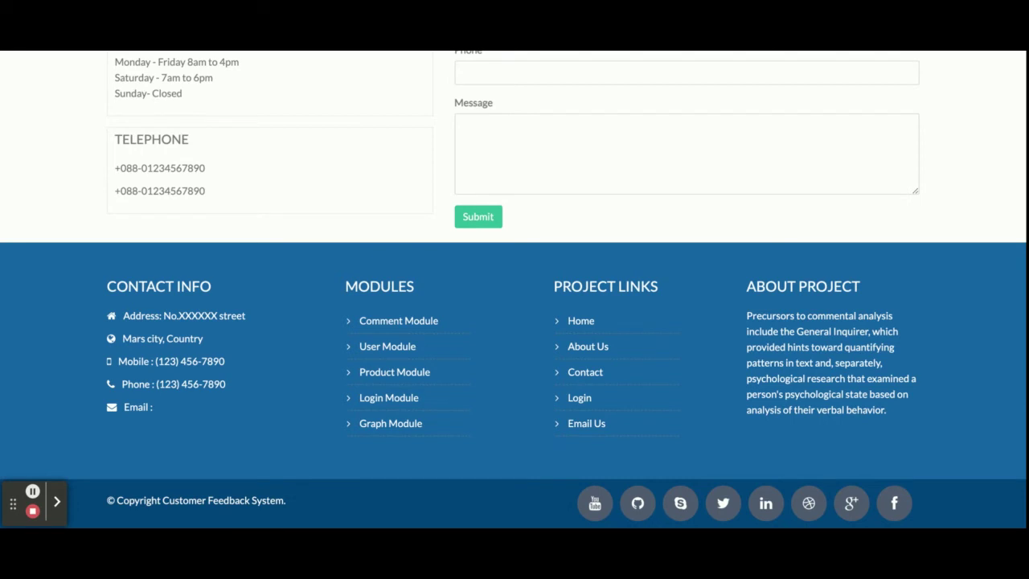
pyautogui.scroll(4, 515, 289)
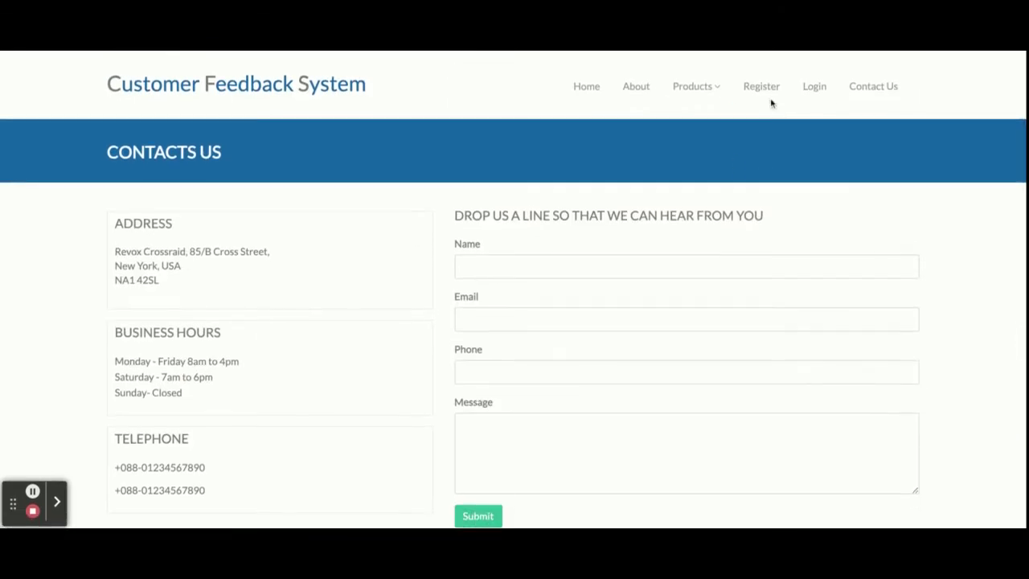
# Step: Sign in as the customer using the autofilled saved credentials
pyautogui.click(813, 87)
pyautogui.click(555, 286)
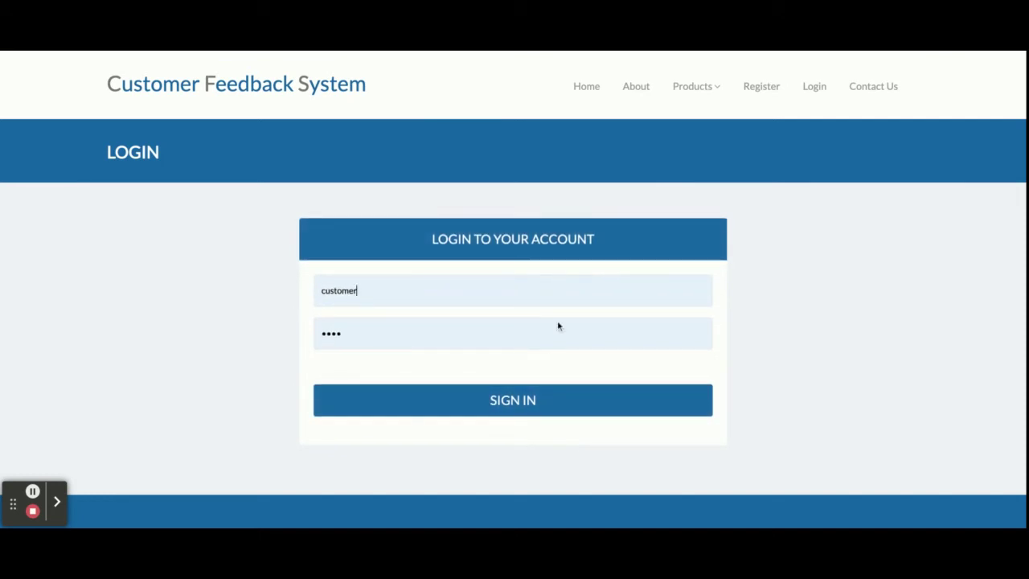
pyautogui.click(540, 399)
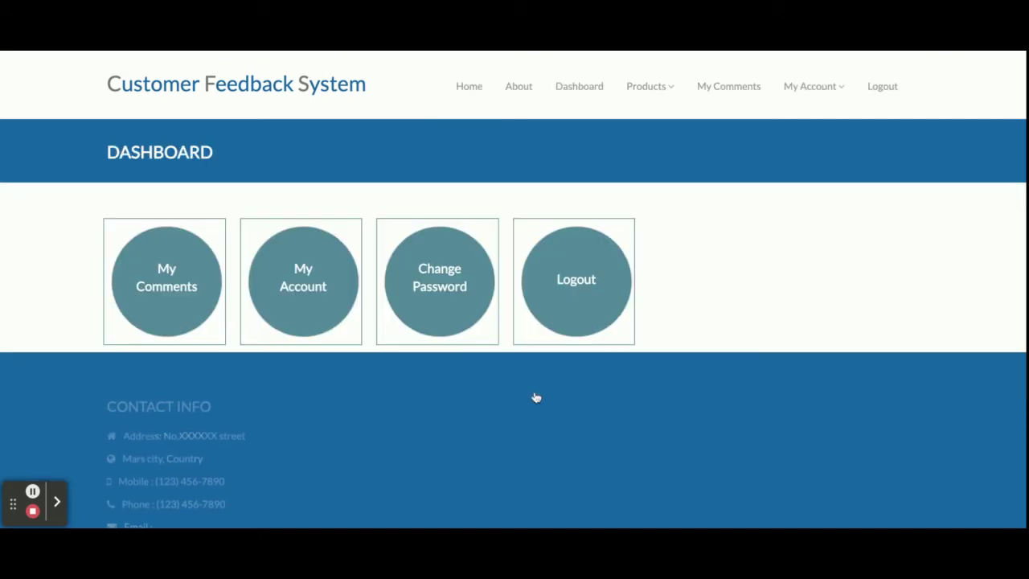
pyautogui.click(184, 285)
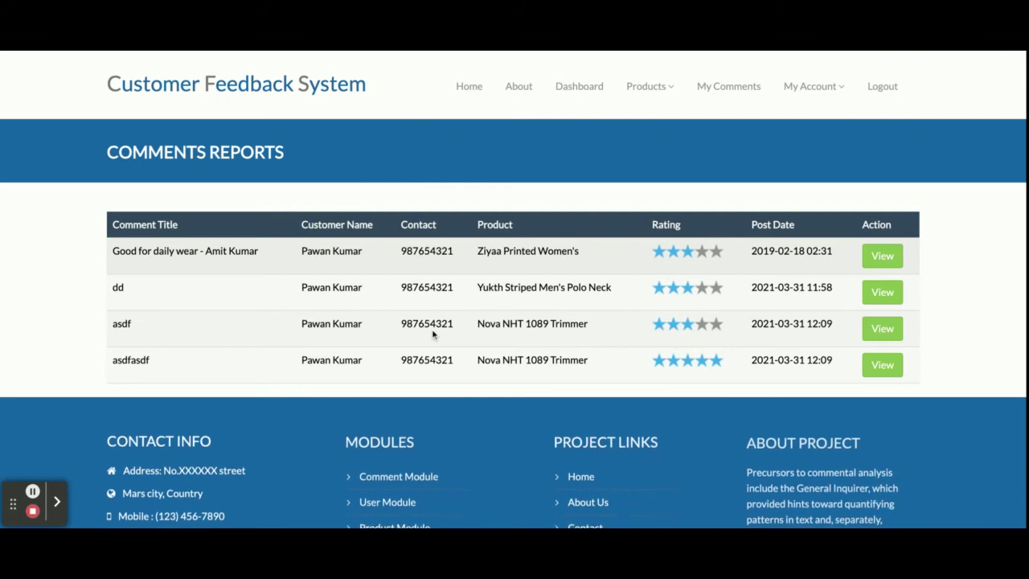
pyautogui.click(879, 257)
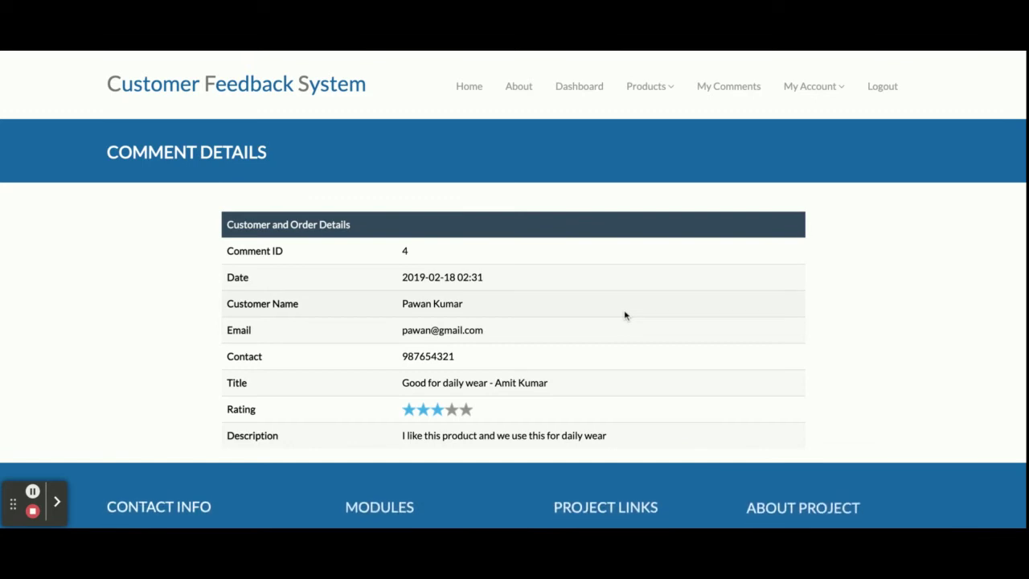
pyautogui.click(736, 98)
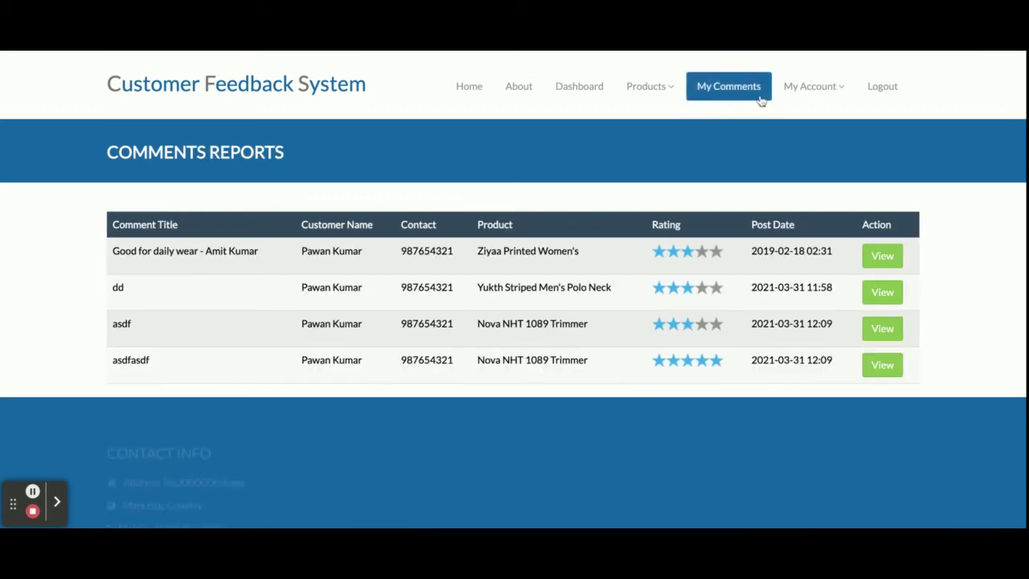
pyautogui.click(810, 87)
# Step: Look over the Change Password form under My Account
pyautogui.click(815, 127)
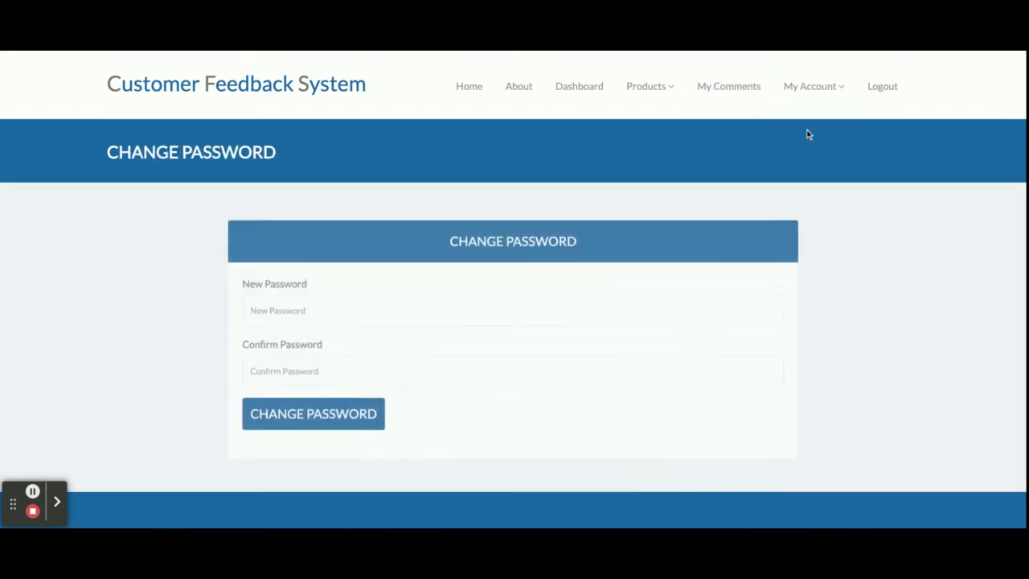
pyautogui.scroll(-3, 523, 294)
pyautogui.scroll(3, 523, 295)
pyautogui.scroll(-1, 524, 297)
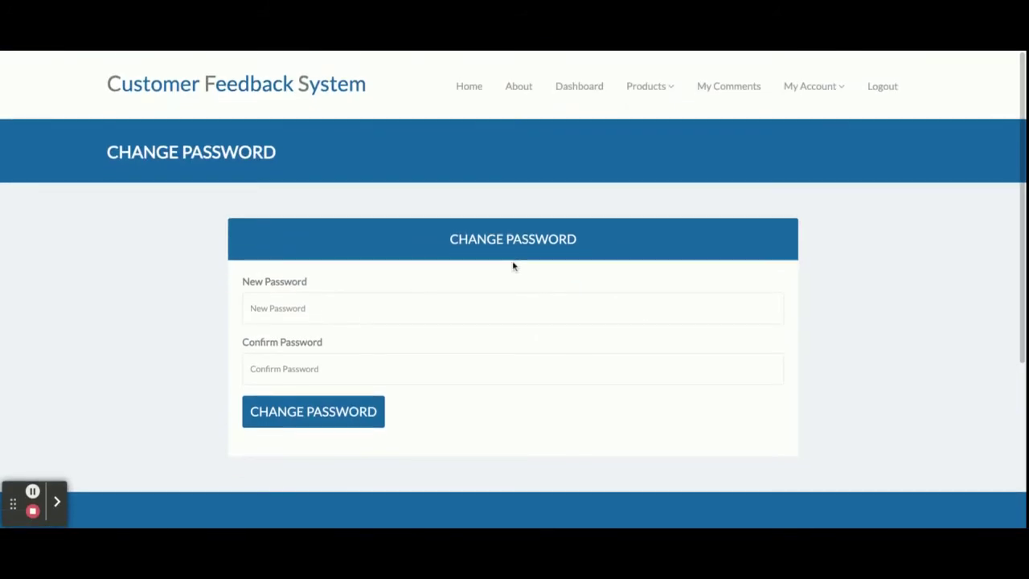
# Step: Return to My Comments, then list the Tools category products
pyautogui.click(731, 87)
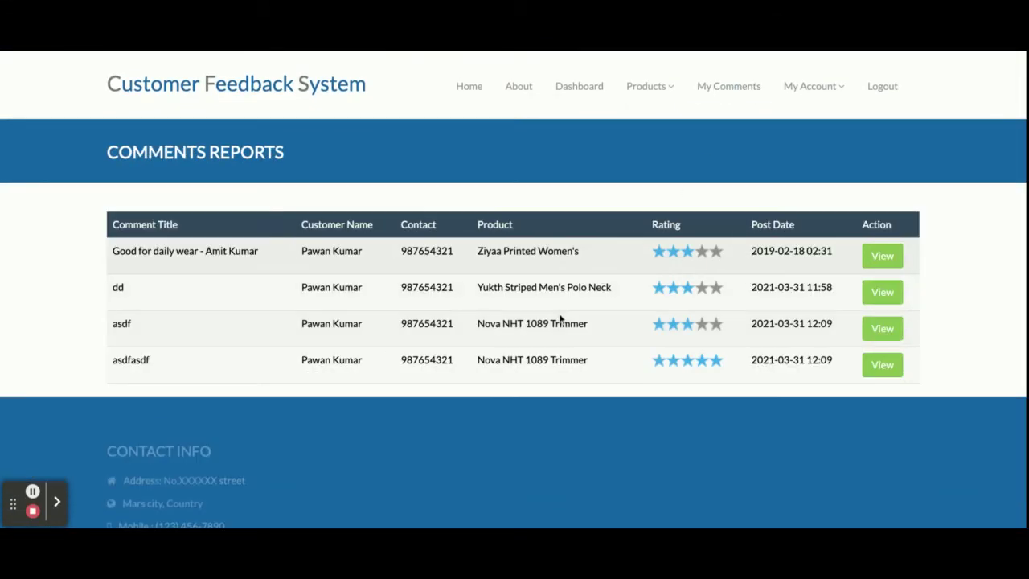
pyautogui.scroll(-2, 562, 319)
pyautogui.scroll(2, 563, 319)
pyautogui.click(650, 86)
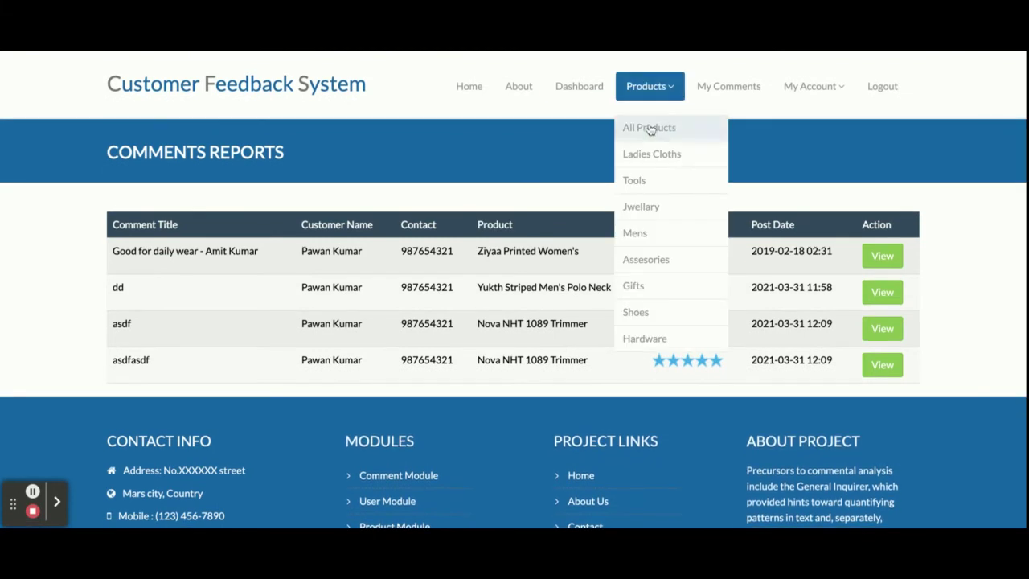
pyautogui.click(640, 180)
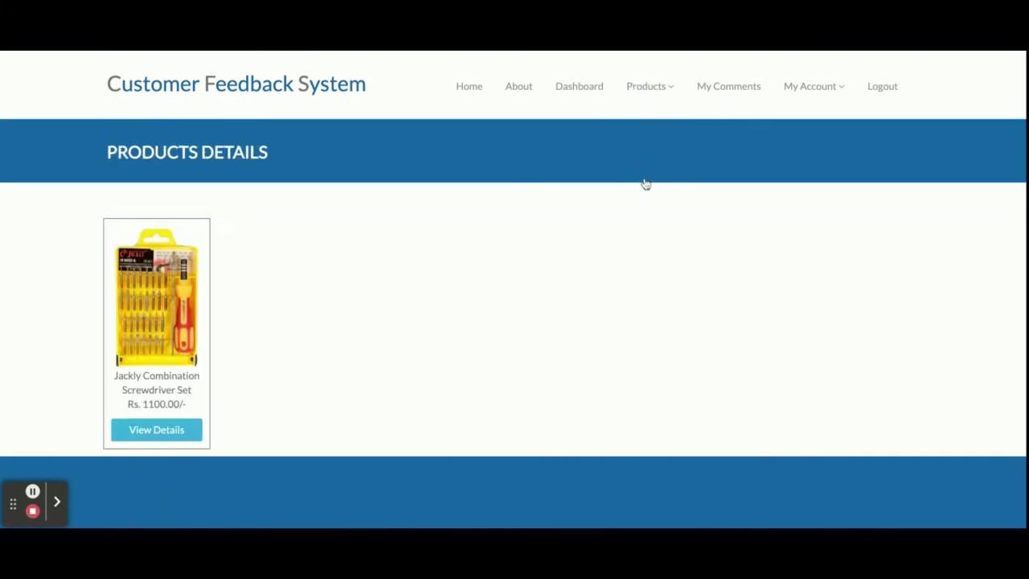
# Step: View the Jackly Combination Screwdriver Set's product details and review form
pyautogui.click(151, 430)
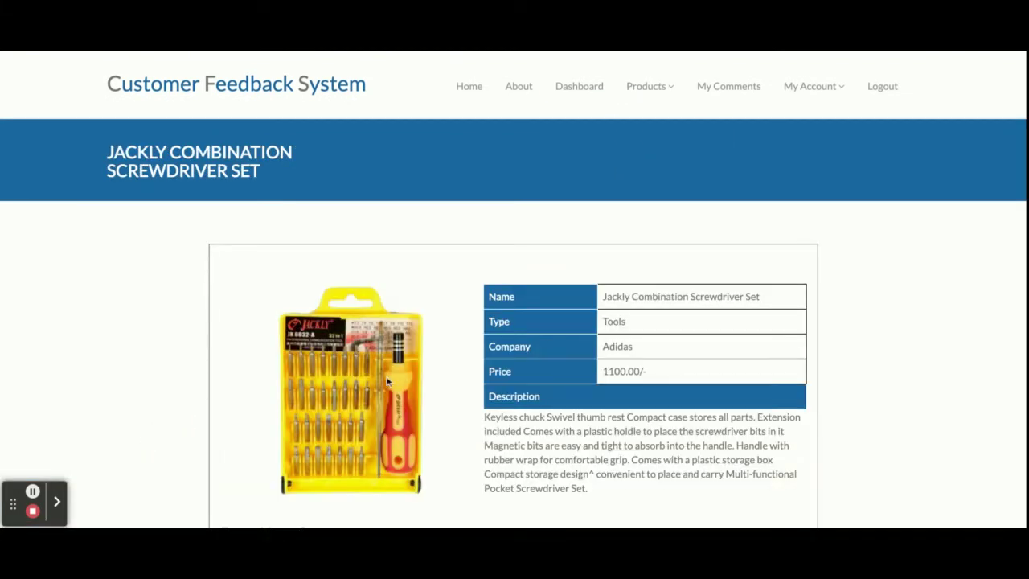
pyautogui.scroll(-6, 387, 381)
pyautogui.scroll(-1, 387, 381)
pyautogui.scroll(1, 390, 370)
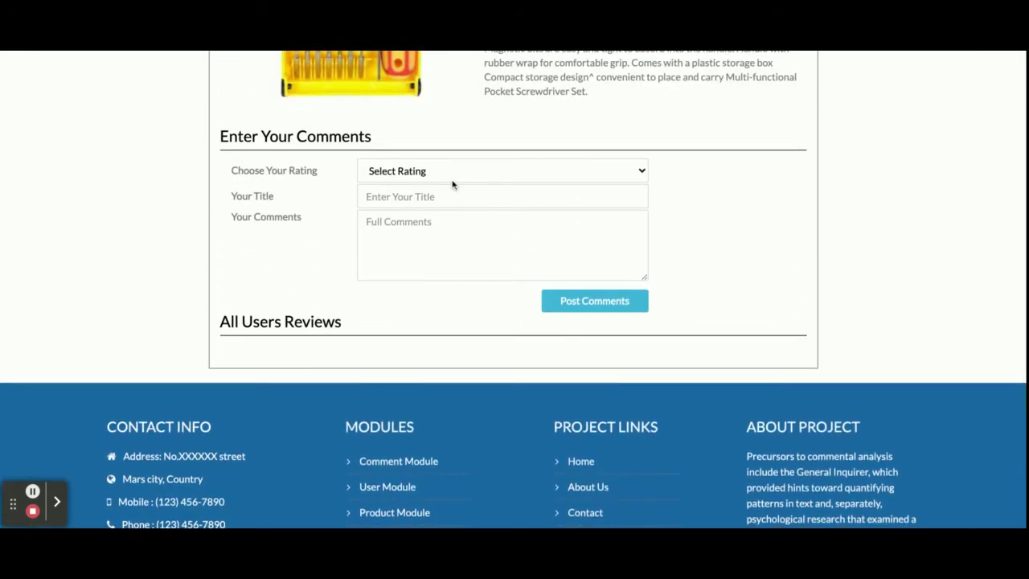
# Step: Rate it 5, title the review 'Its good tool', add a comment, and post it
pyautogui.click(426, 238)
pyautogui.click(487, 197)
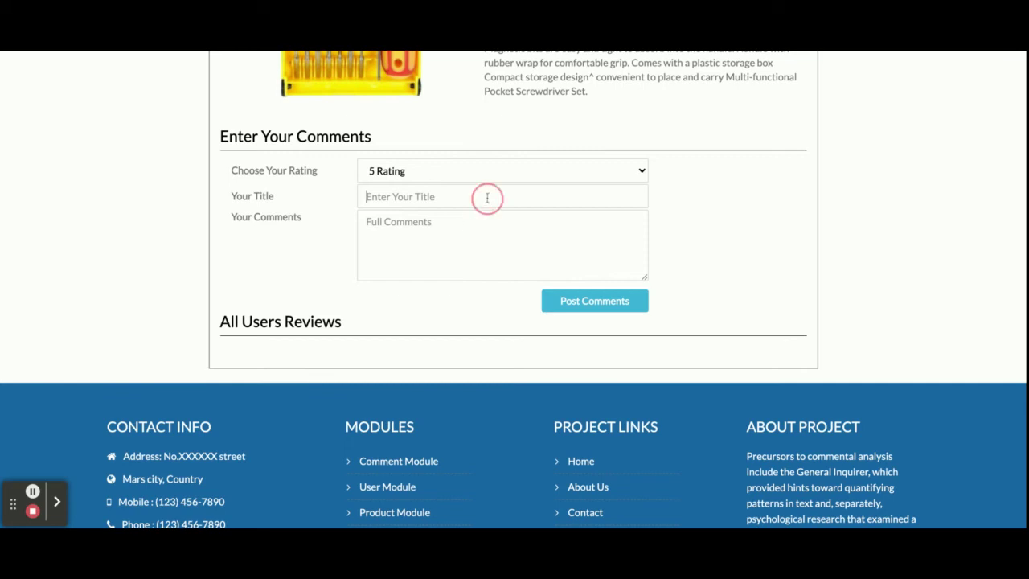
pyautogui.write('Its good tool')
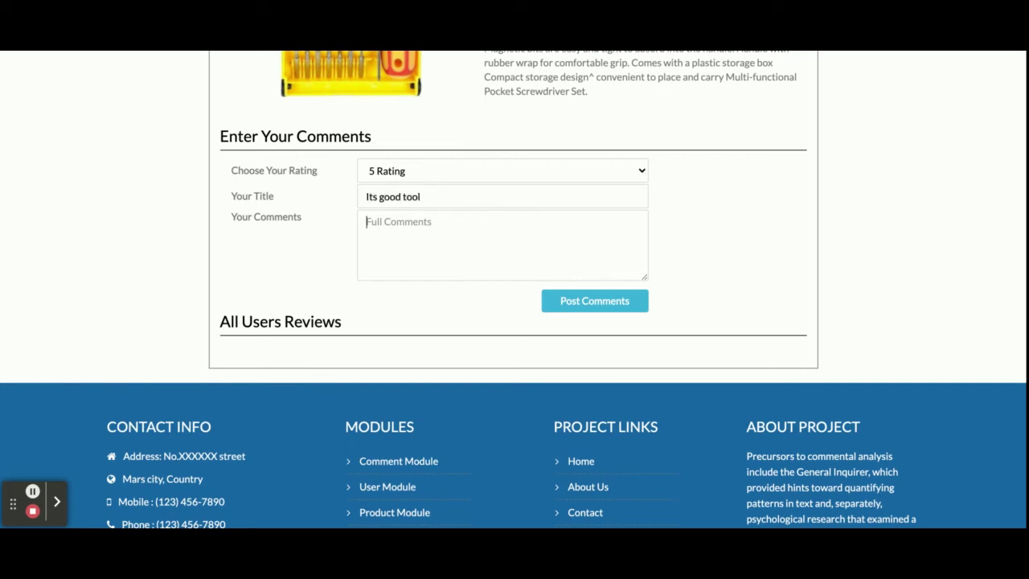
pyautogui.click(370, 222)
pyautogui.write('I')
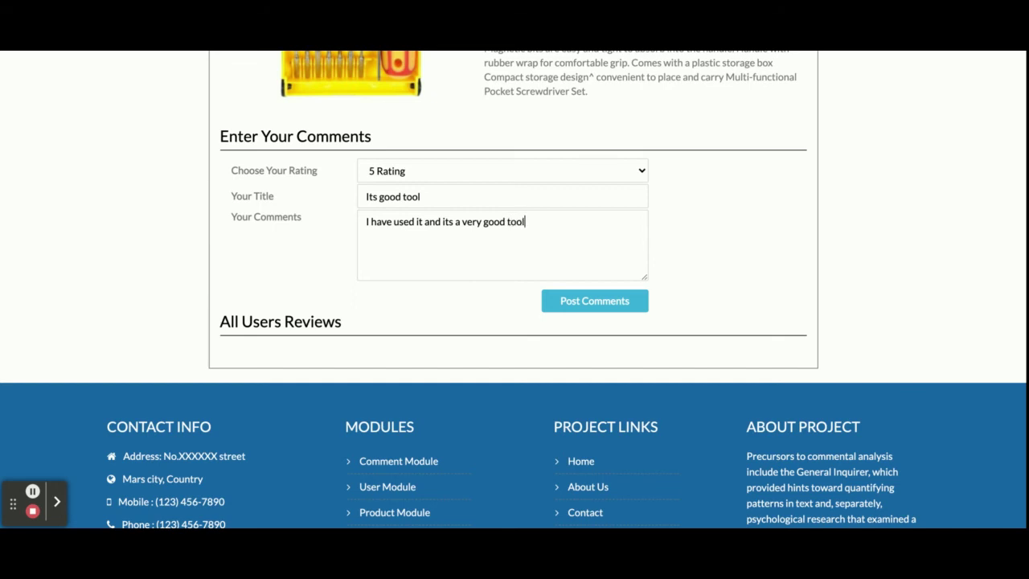
pyautogui.click(605, 303)
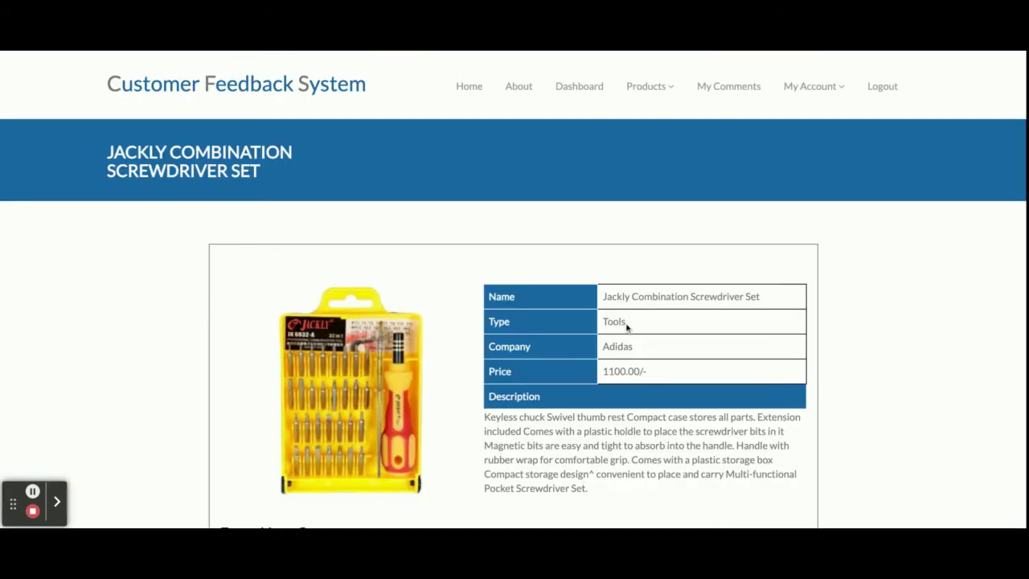
pyautogui.scroll(-10, 624, 326)
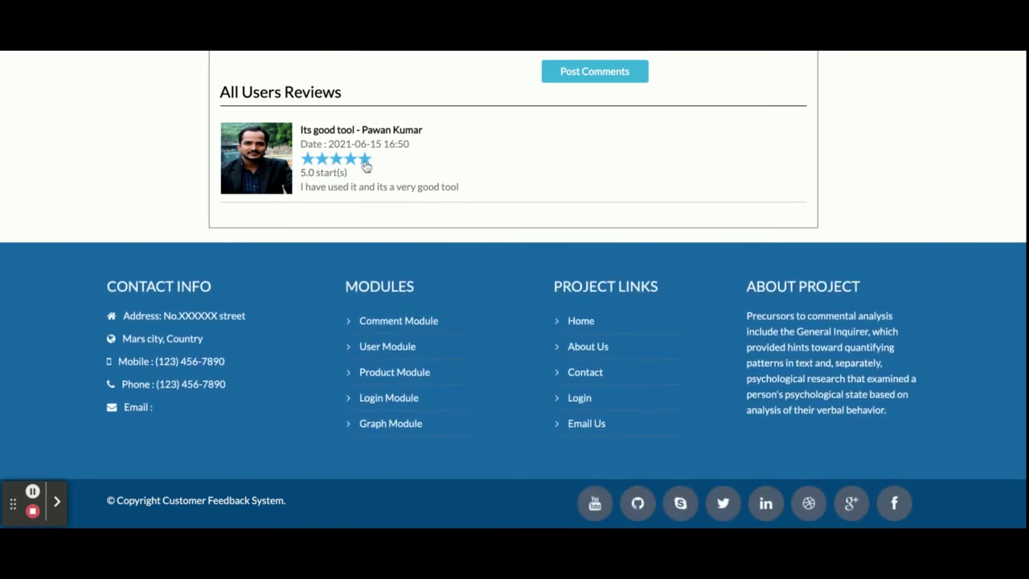
pyautogui.scroll(8, 270, 164)
pyautogui.scroll(-4, 269, 163)
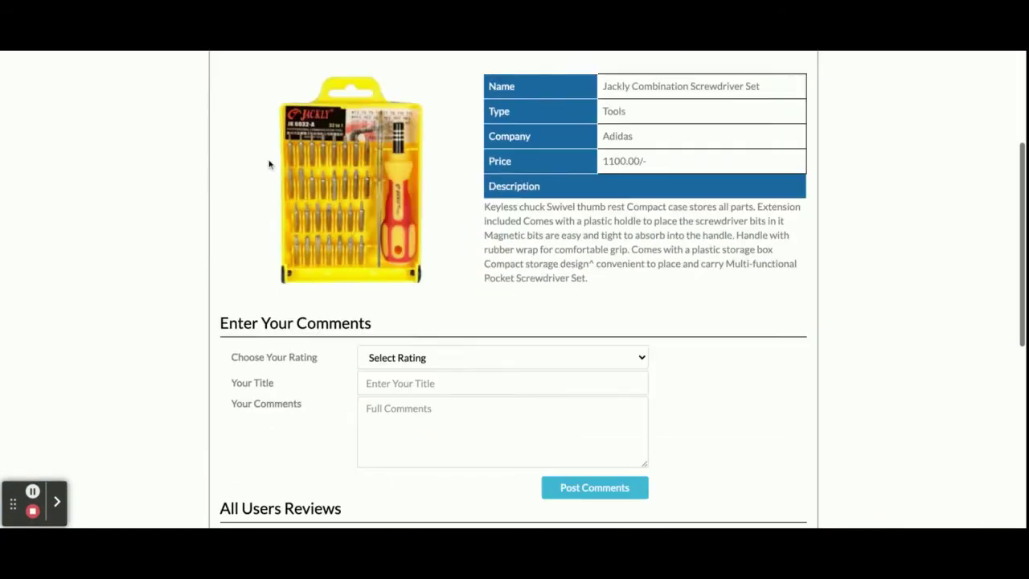
pyautogui.scroll(4, 722, 117)
pyautogui.click(728, 92)
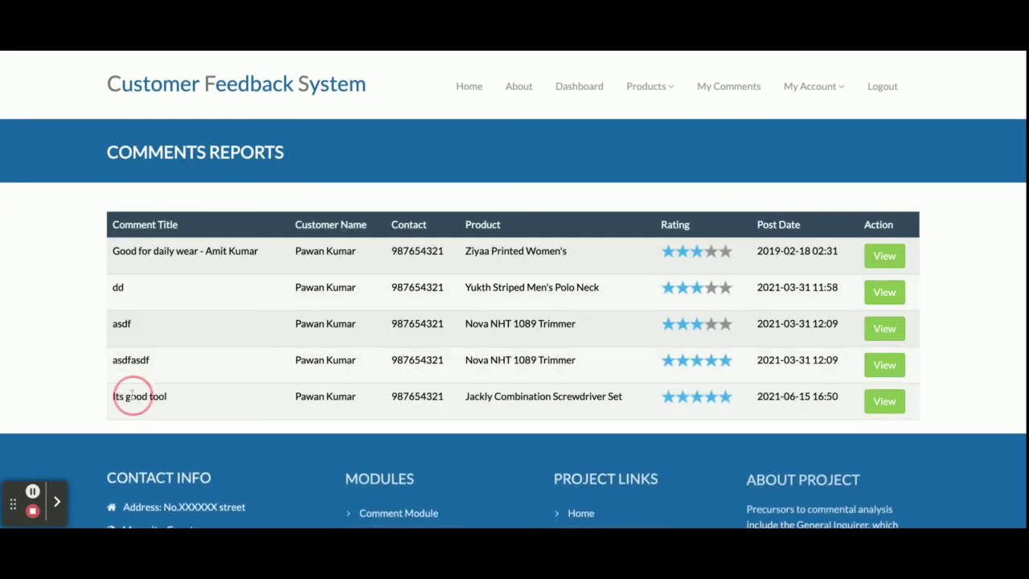
# Step: View the full details of the 'Its good tool' review, then log out
pyautogui.tripleClick(131, 396)
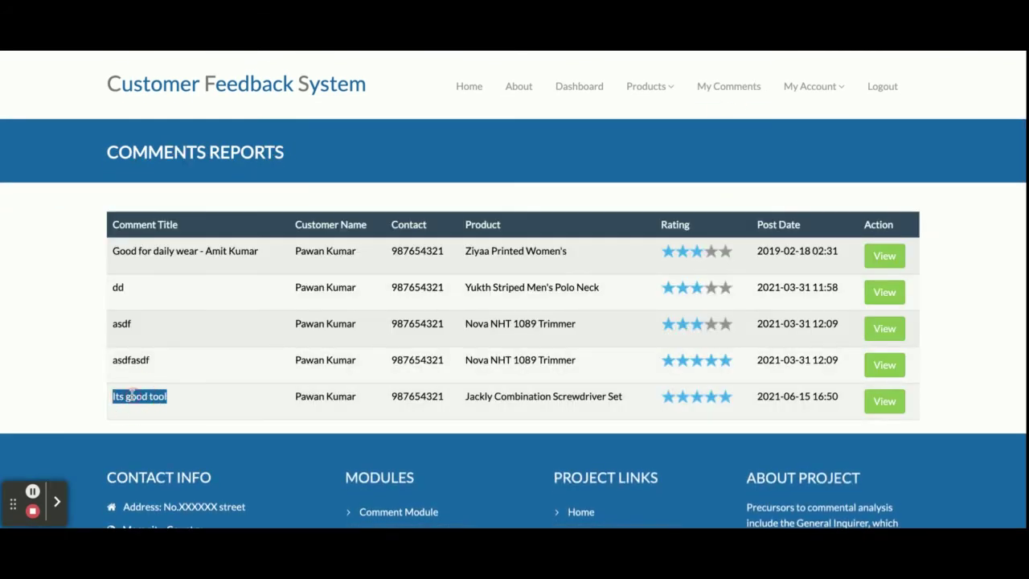
pyautogui.click(885, 401)
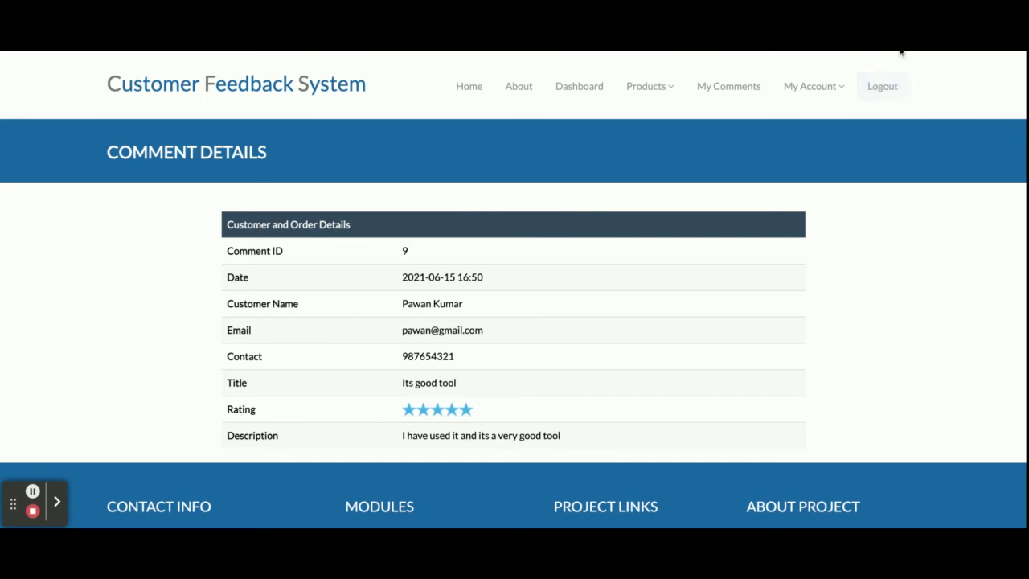
pyautogui.click(885, 95)
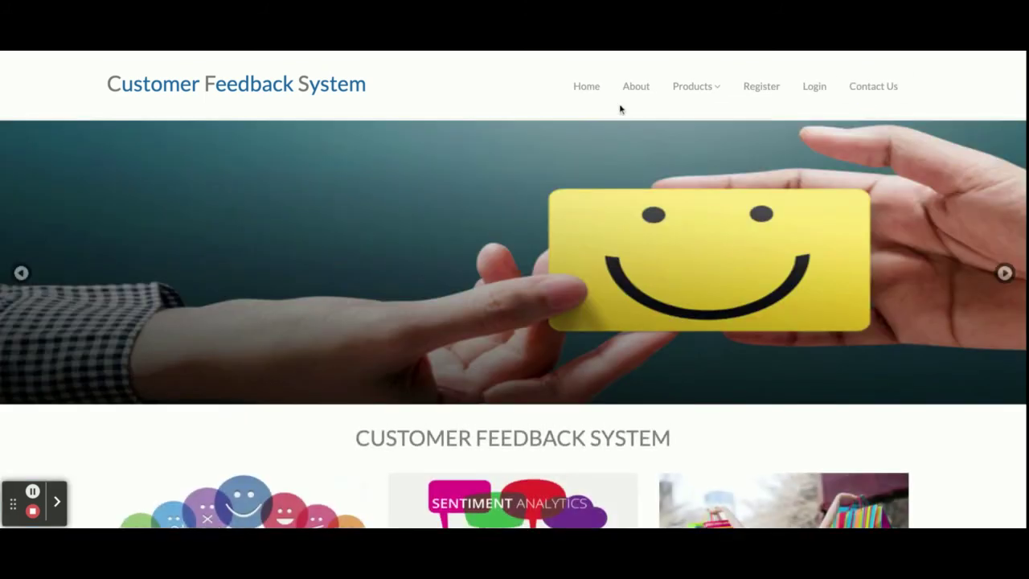
# Step: List all products via Products > All Products
pyautogui.moveTo(677, 93)
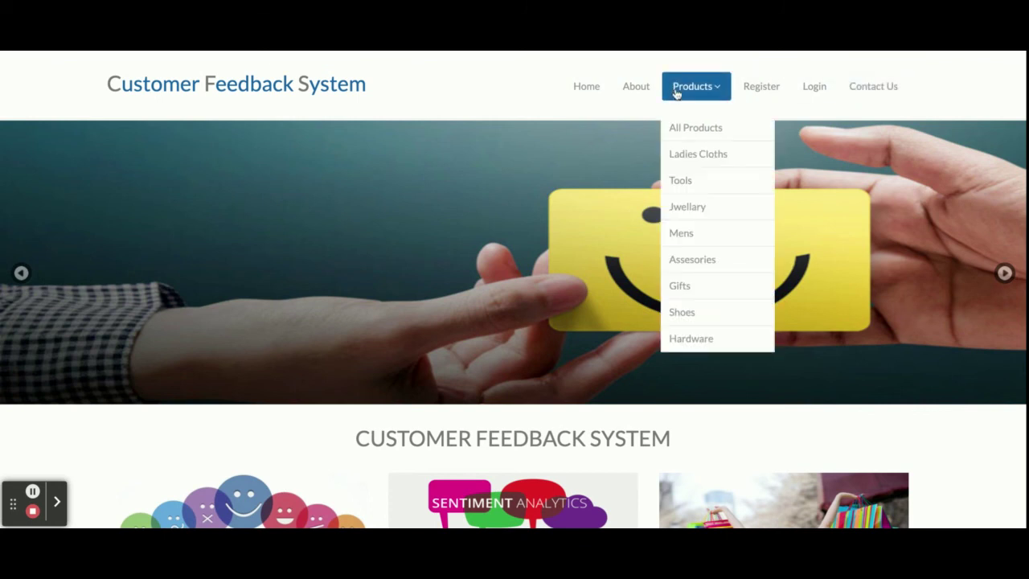
pyautogui.scroll(-4, 452, 314)
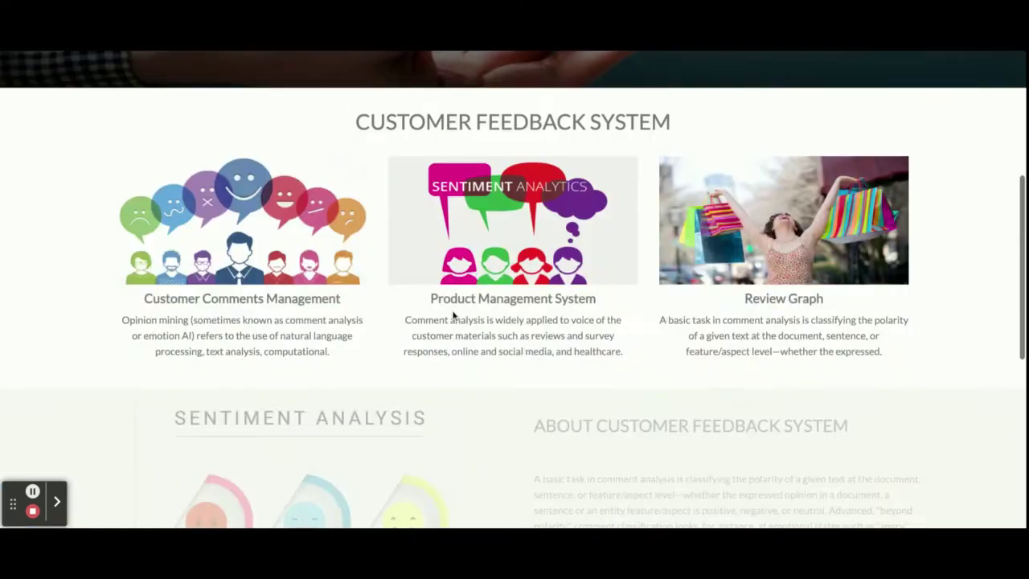
pyautogui.scroll(4, 453, 314)
pyautogui.click(695, 137)
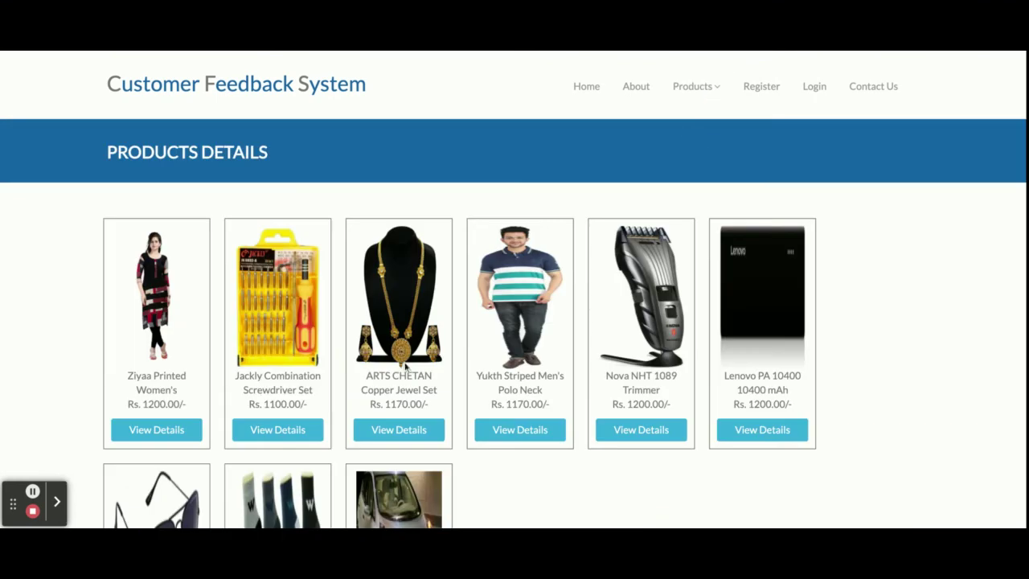
# Step: View the ARTS CHETAN Copper Jewel Set details, follow its login-to-review prompt, and reach Login
pyautogui.click(387, 428)
pyautogui.scroll(-5, 402, 391)
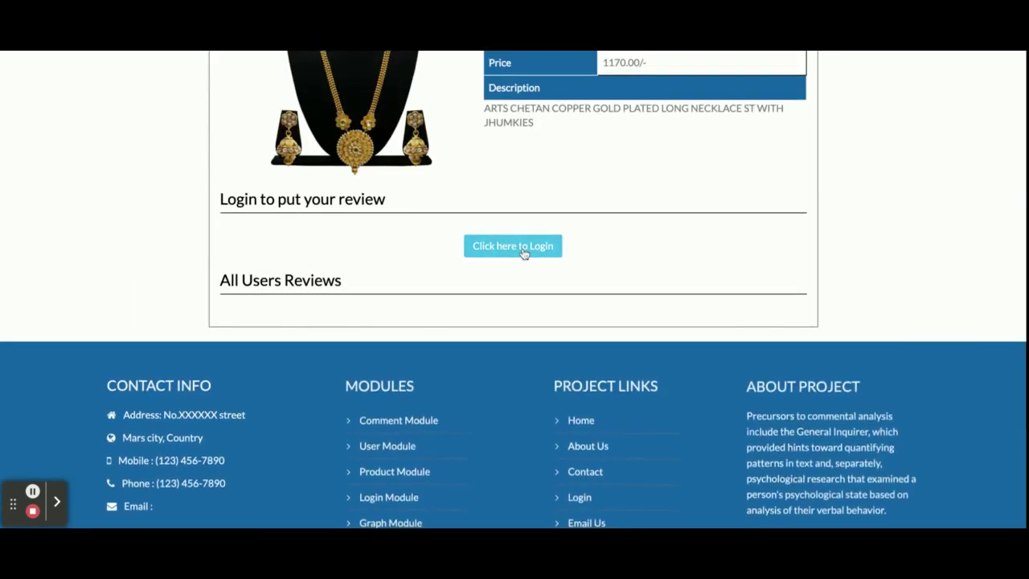
pyautogui.click(522, 249)
pyautogui.click(812, 95)
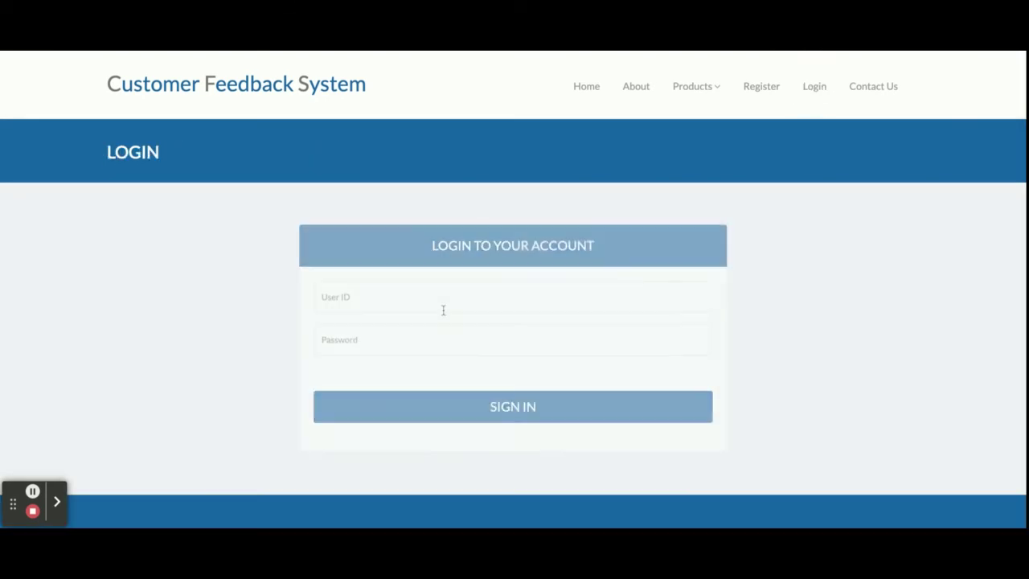
# Step: Sign back in with the autofilled credentials, then log out to the public home page
pyautogui.click(421, 406)
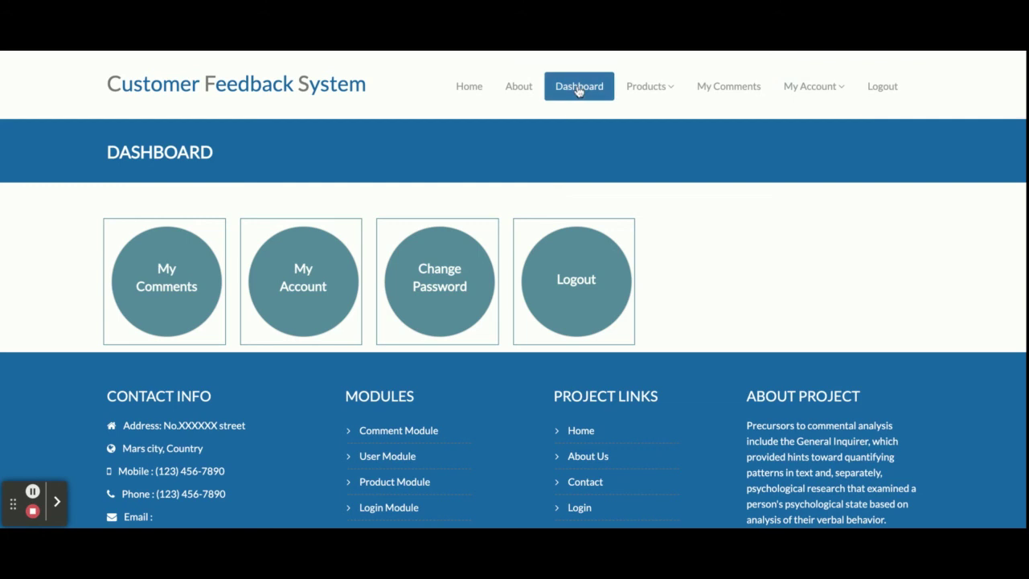
pyautogui.click(889, 94)
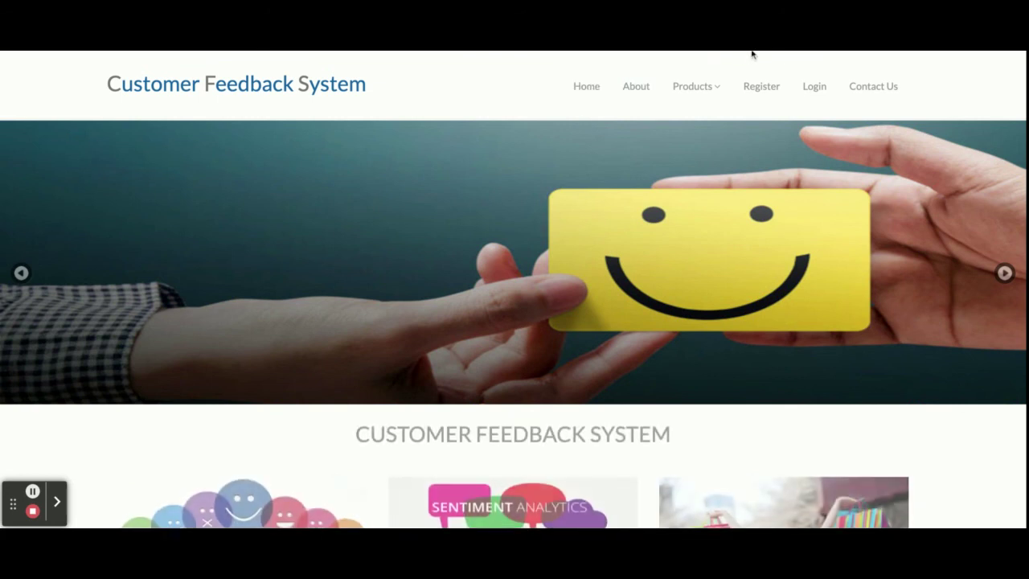